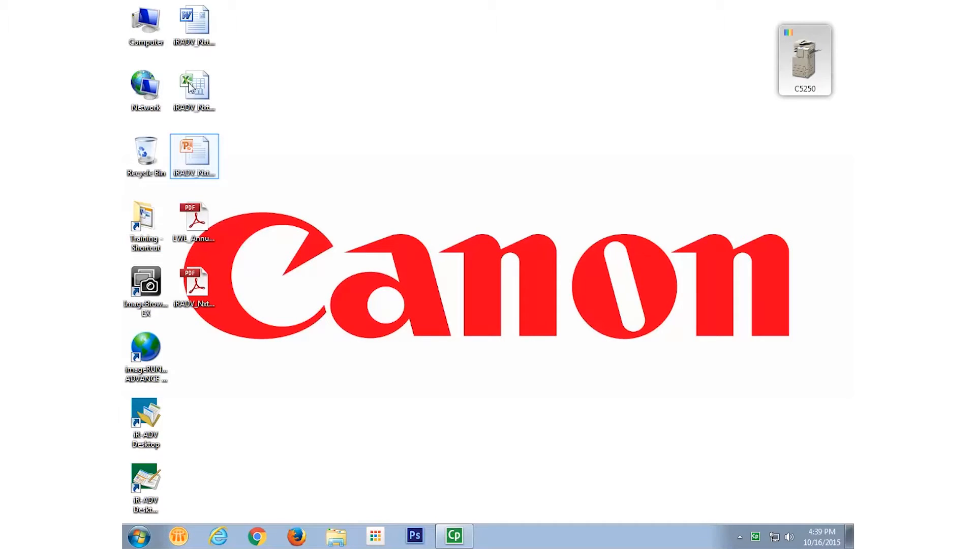
- Load iRADV_NxtGen_DemoSample_Presentation.pptx and iRADV_NxtGen_DemoSample_Contract.doc together into the C5250 desktop printer, with the presentation ordered before the contract
click(198, 154)
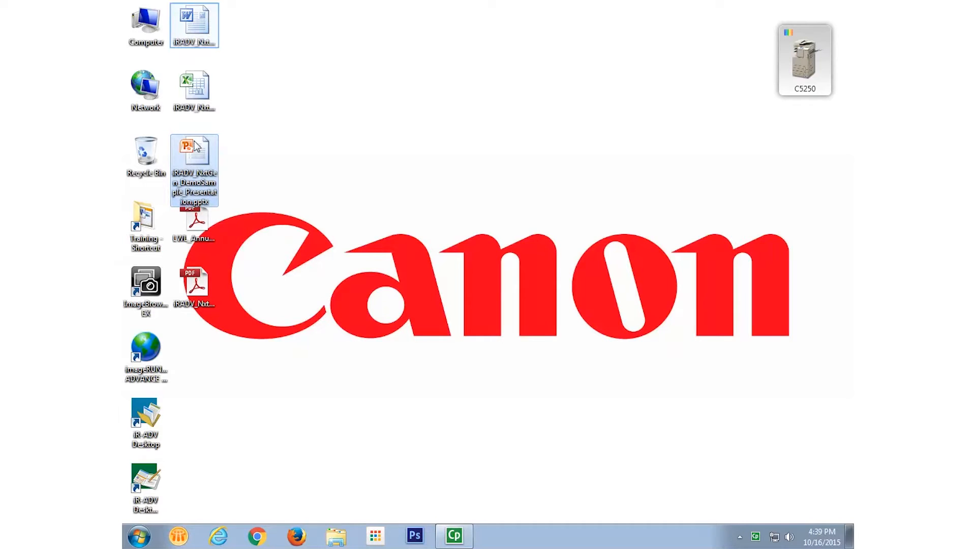
ctrl+click(194, 30)
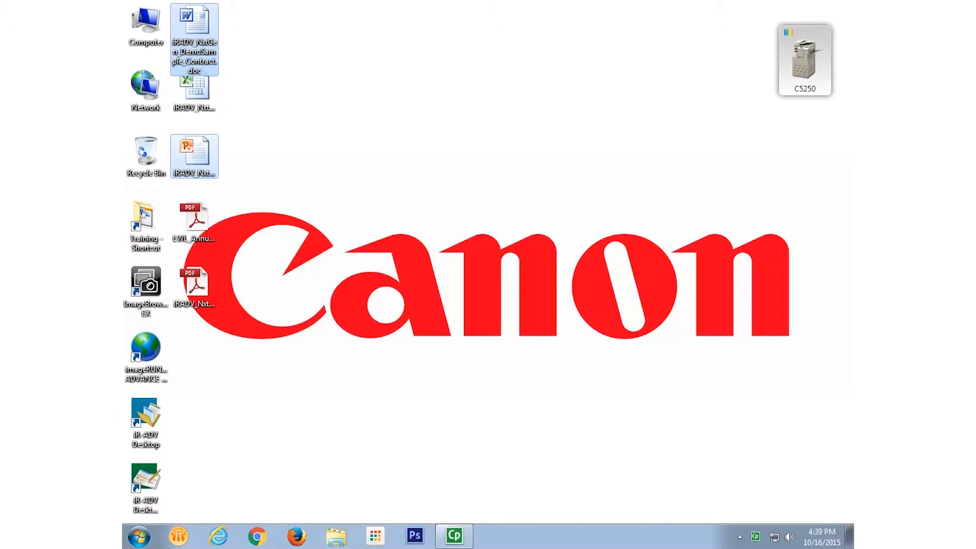
drag(201, 66, 773, 88)
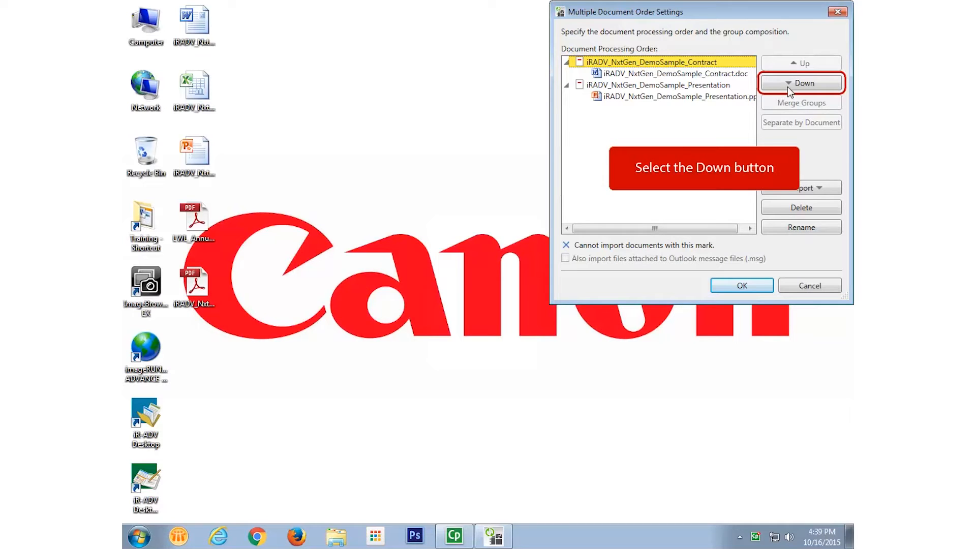
click(816, 83)
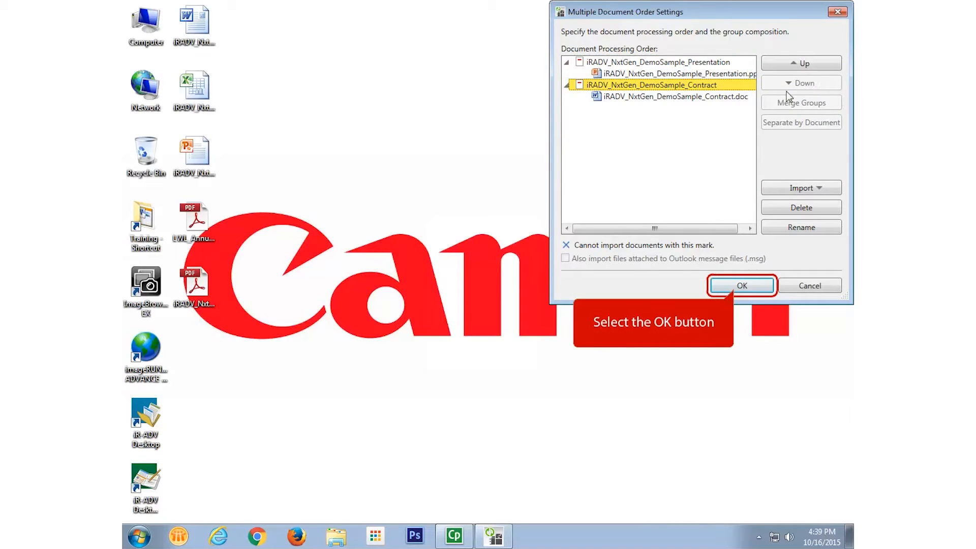
click(743, 286)
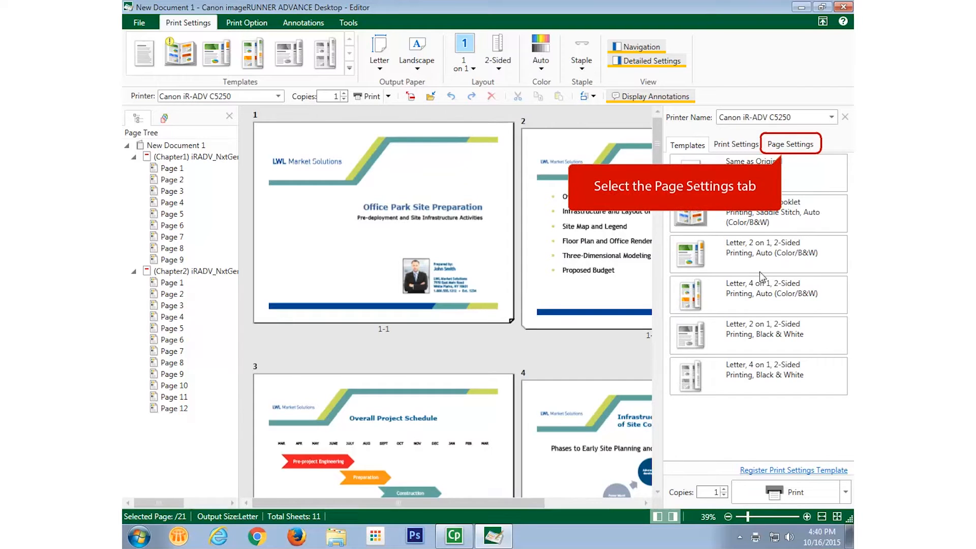
- Enable header/footer insertion into the print pages and set the footer to Page Number
click(782, 146)
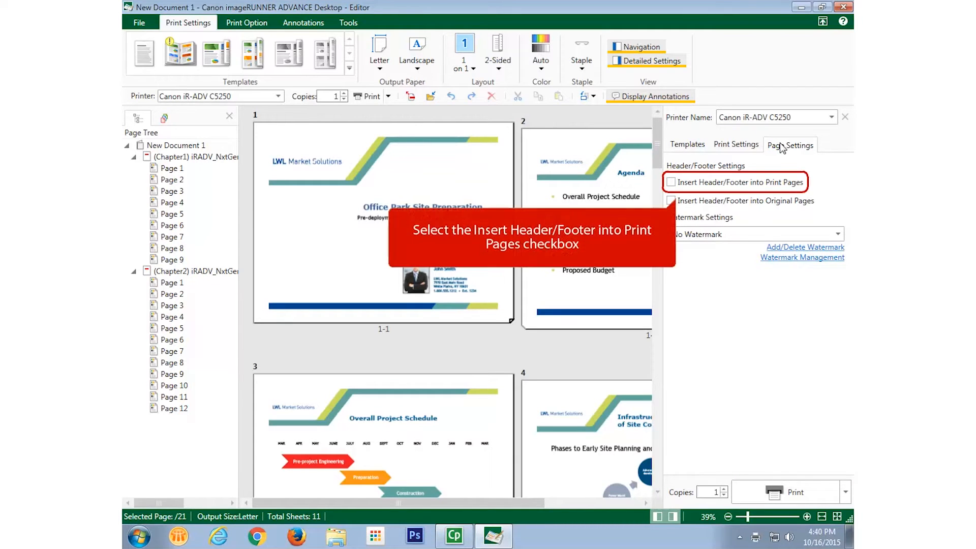
click(672, 183)
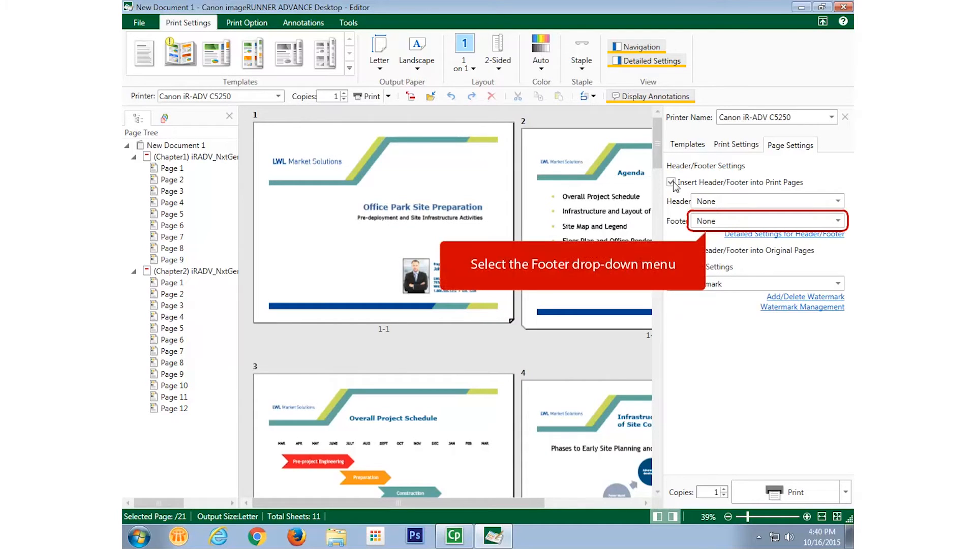
click(699, 222)
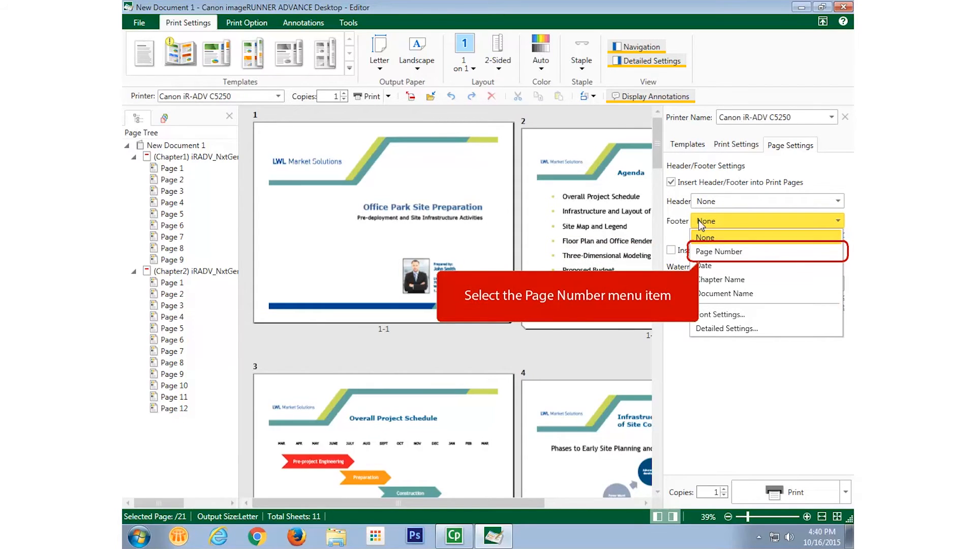
click(698, 252)
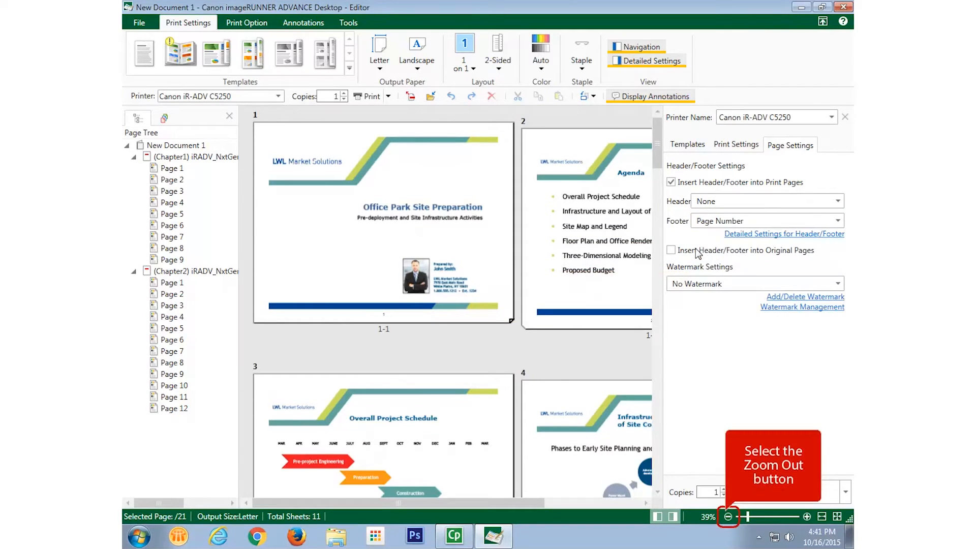
- Set the font of the page number footer to Calibri in the detailed settings for print page footers
click(728, 517)
drag(657, 167, 670, 148)
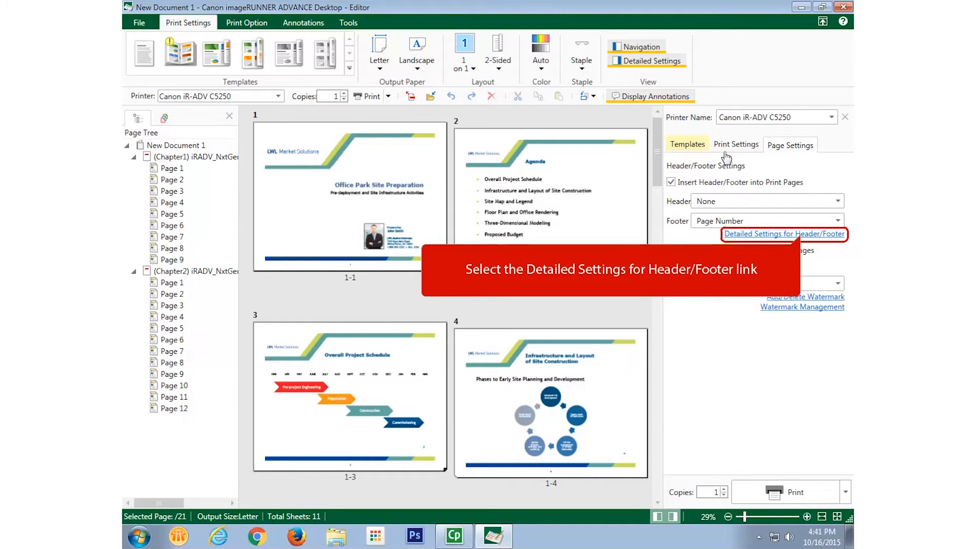
click(803, 234)
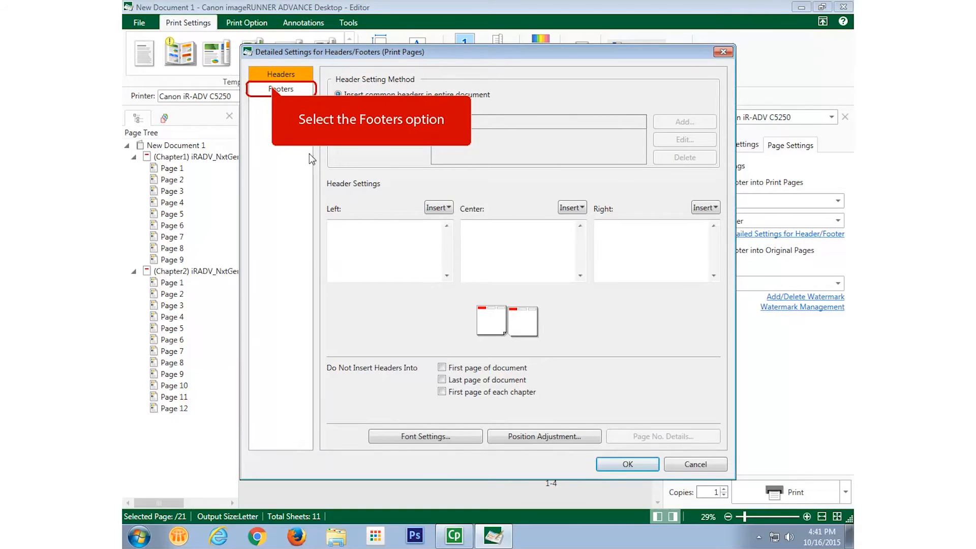
click(273, 87)
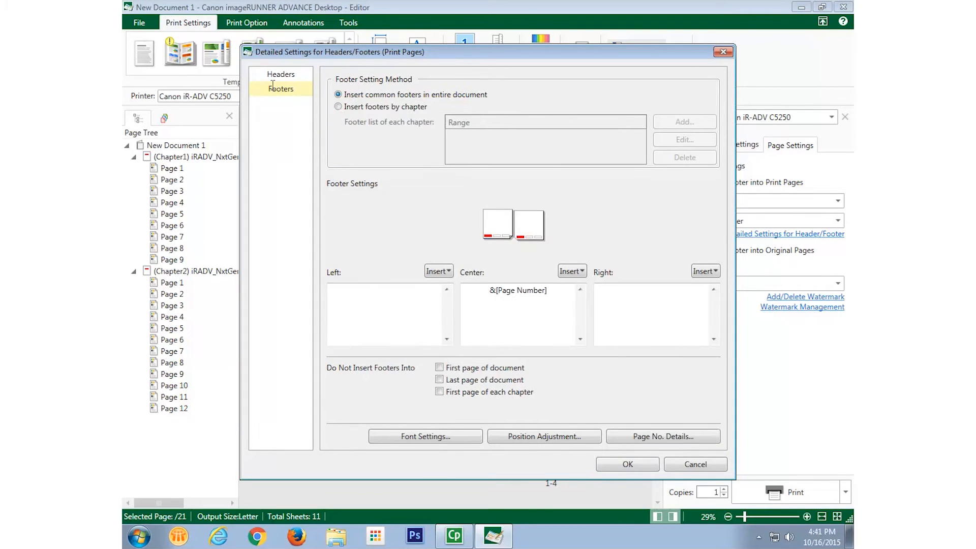
drag(489, 290, 553, 293)
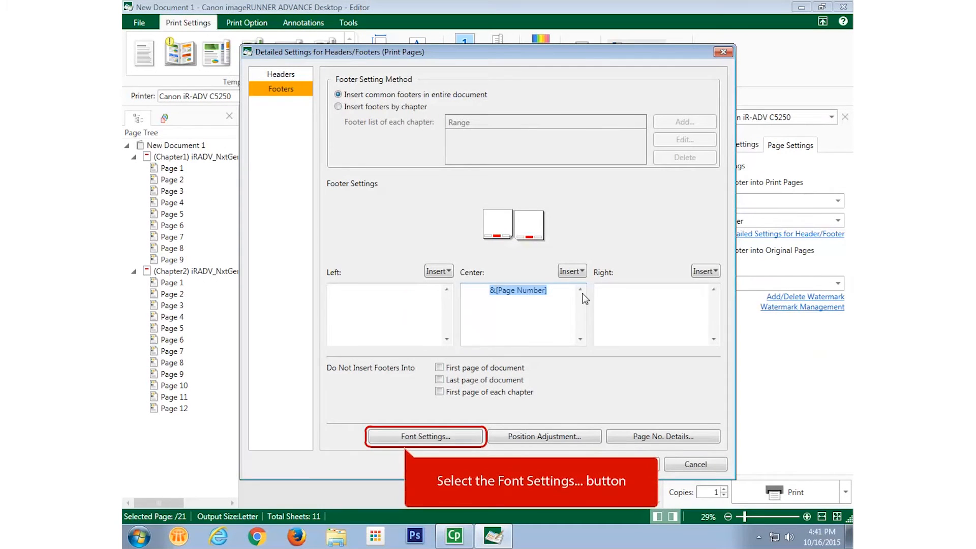
click(403, 437)
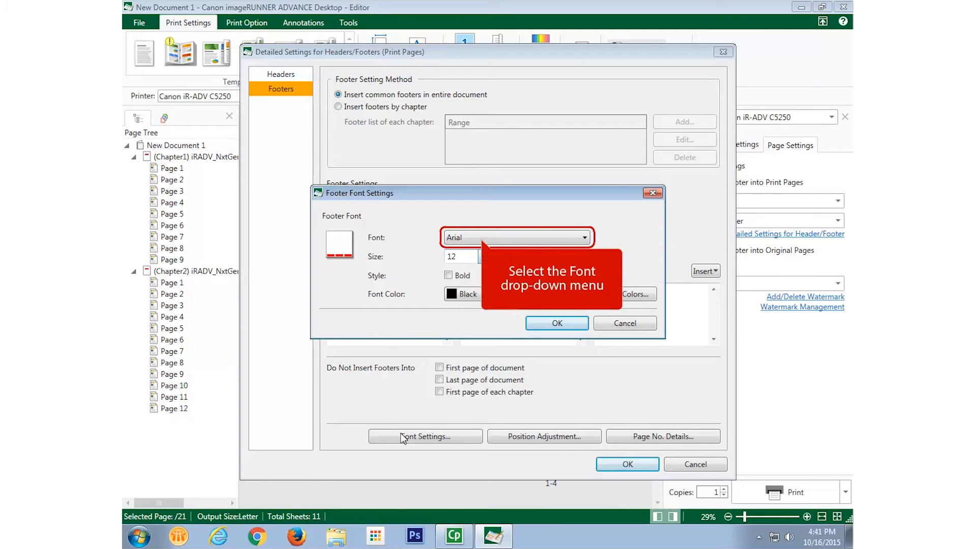
click(495, 238)
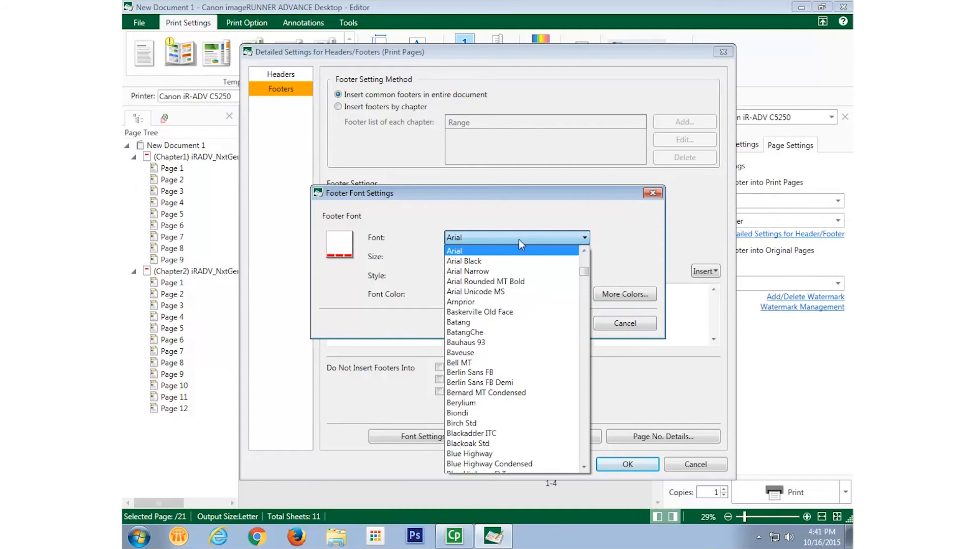
drag(587, 270, 587, 287)
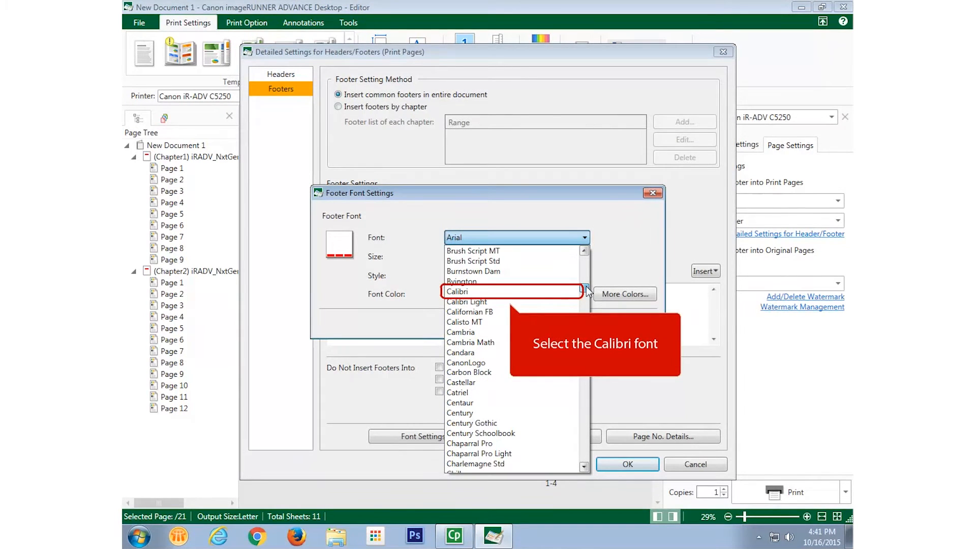
click(507, 292)
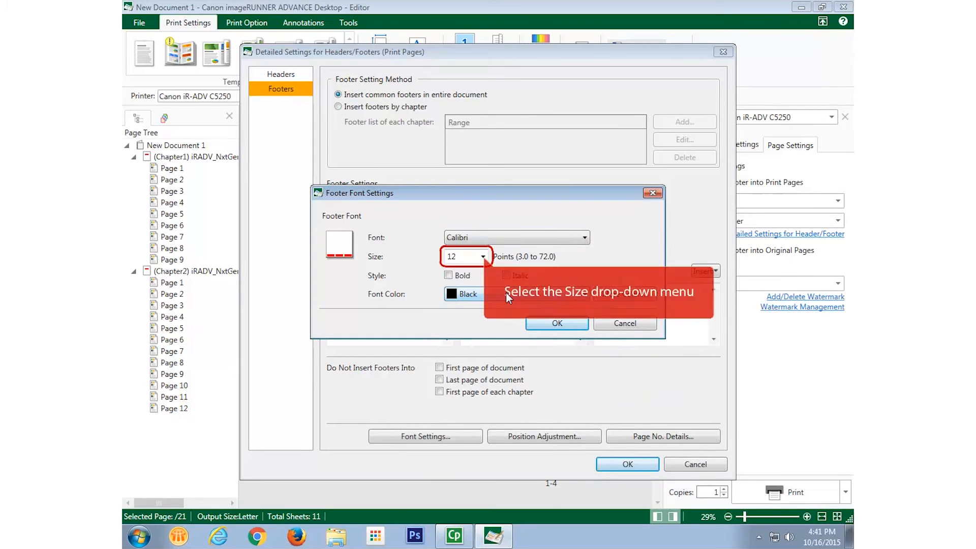
- Set the footer font to 16 points, italic, in Fuchsia, and apply the footer settings
click(483, 257)
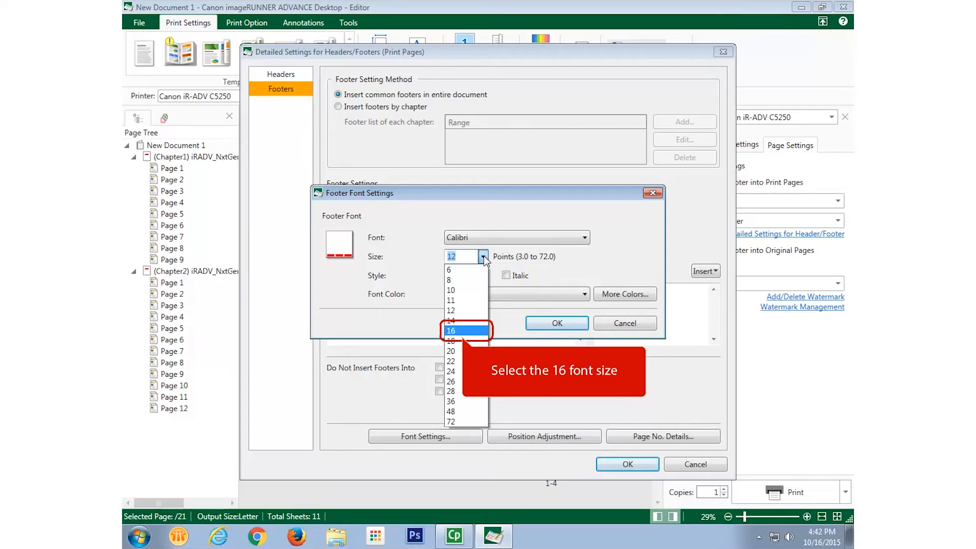
click(457, 329)
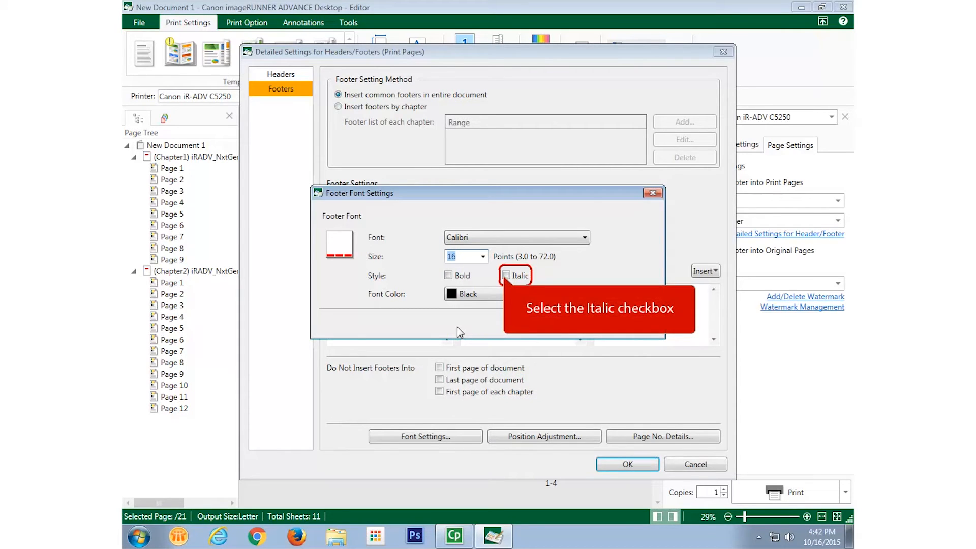
click(506, 276)
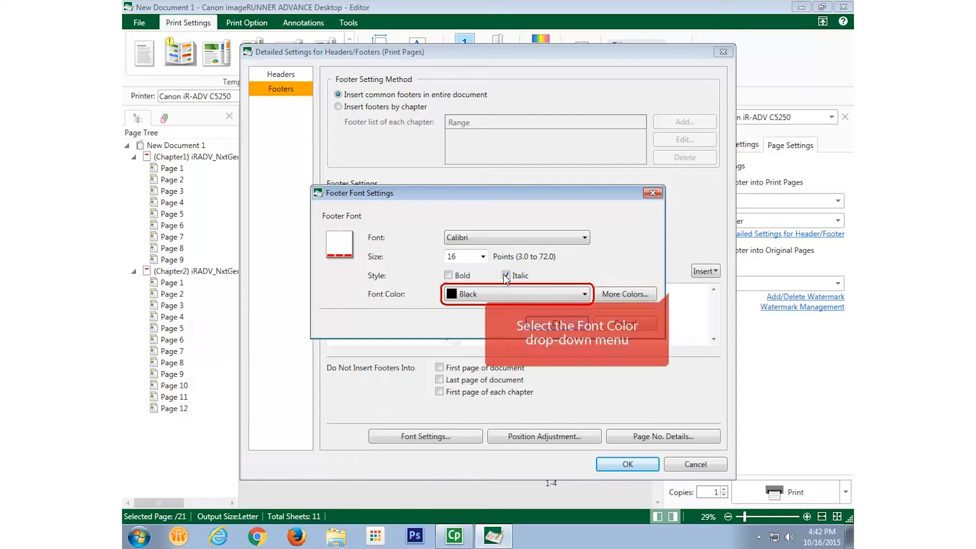
click(487, 294)
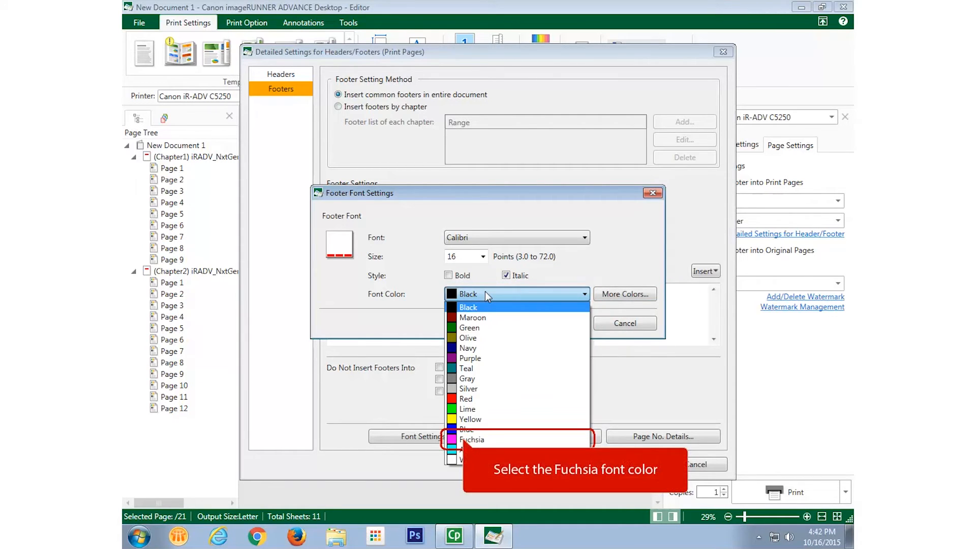
click(464, 439)
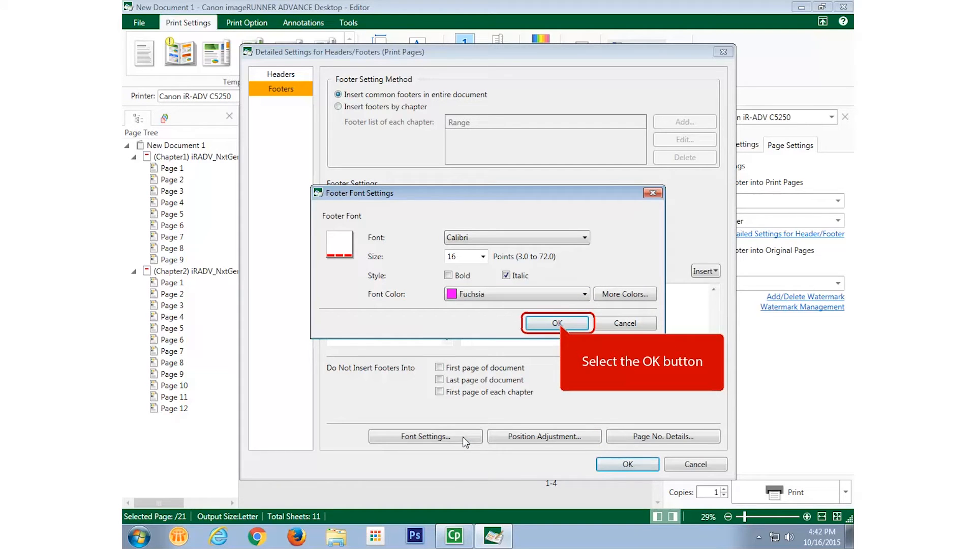
click(557, 323)
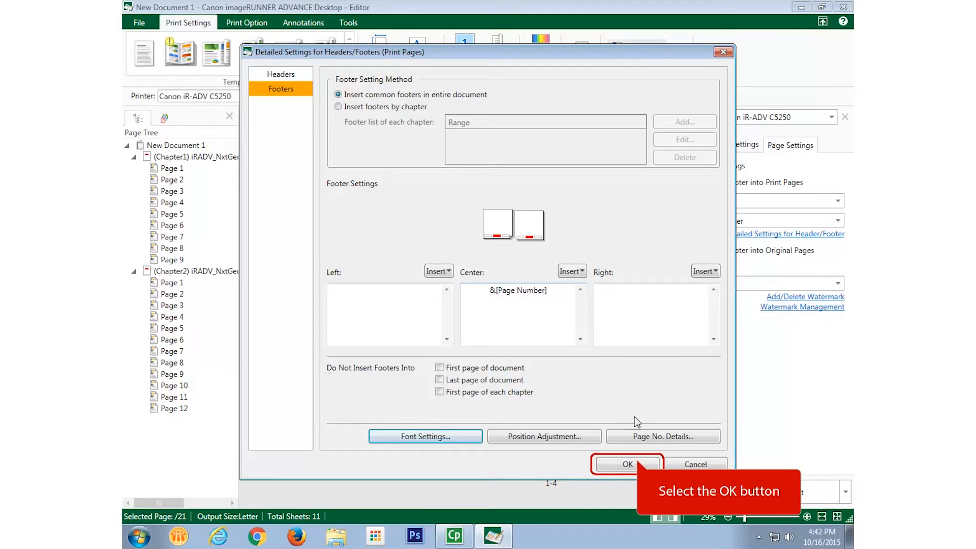
click(633, 463)
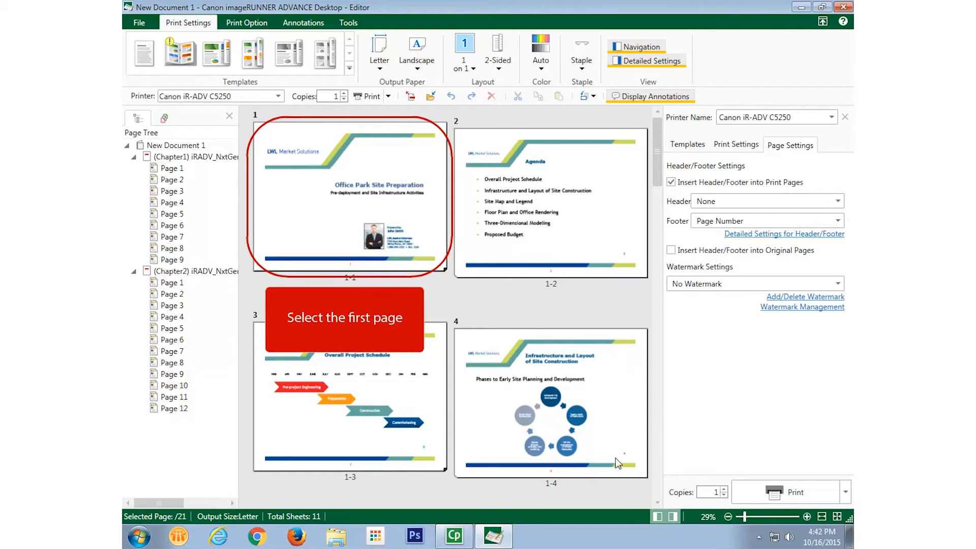
- Insert a table of contents with the default settings before the chapter that contains the first page
click(314, 241)
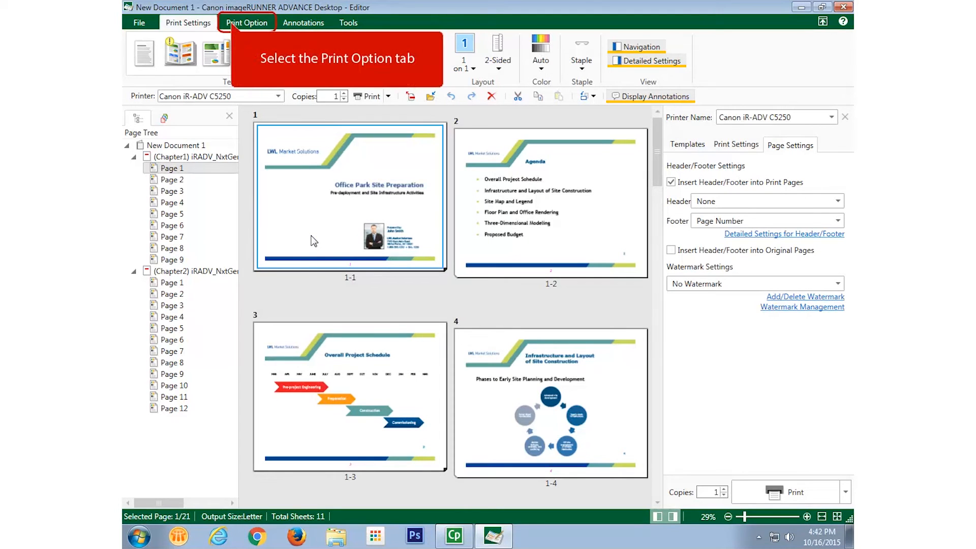
click(231, 21)
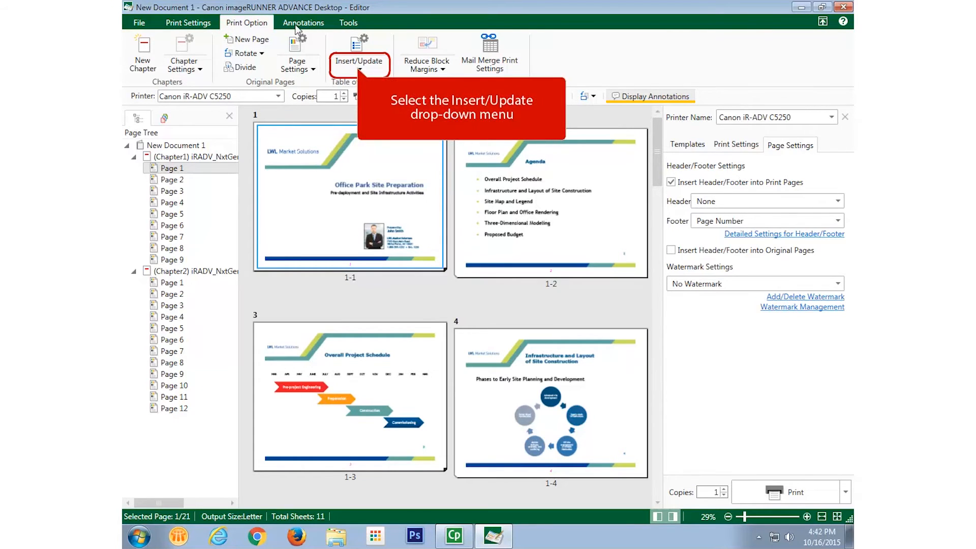
click(359, 70)
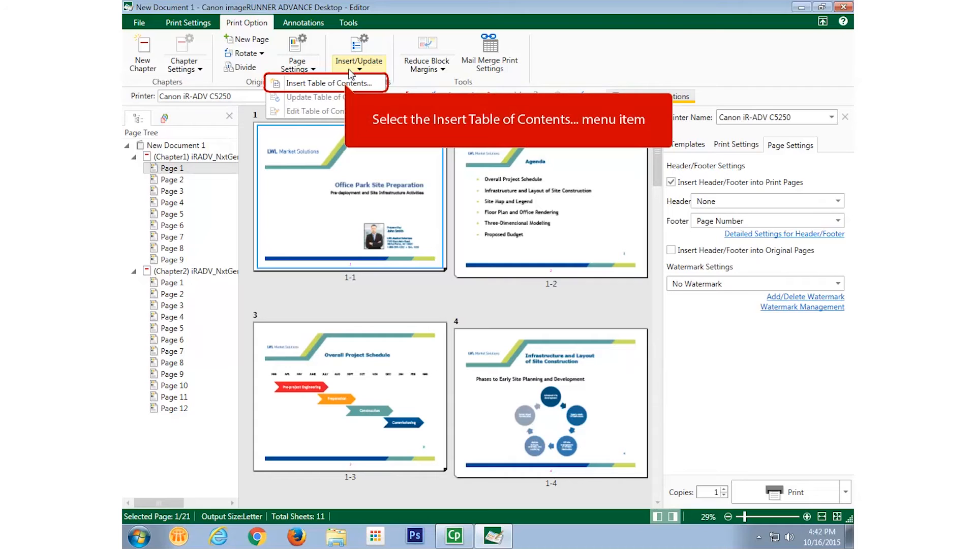
click(333, 84)
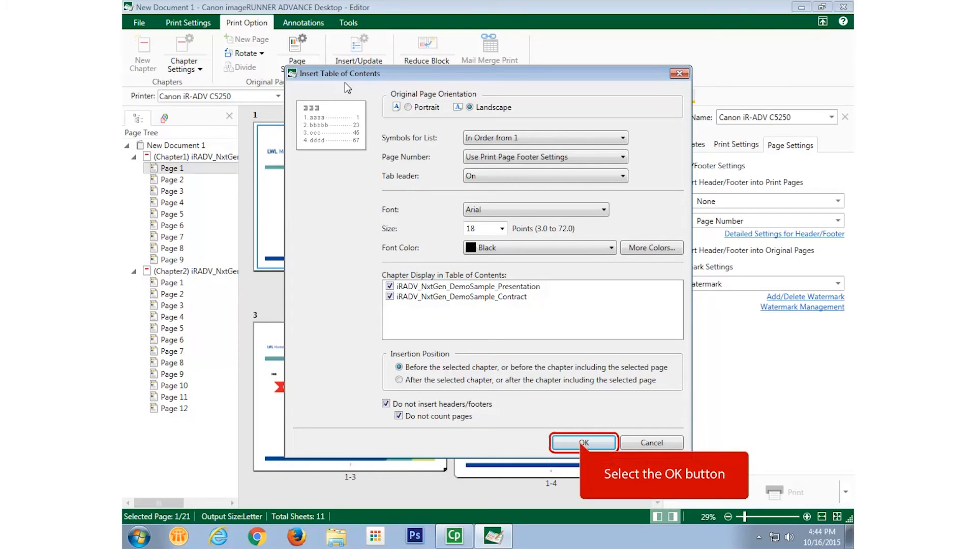
click(583, 443)
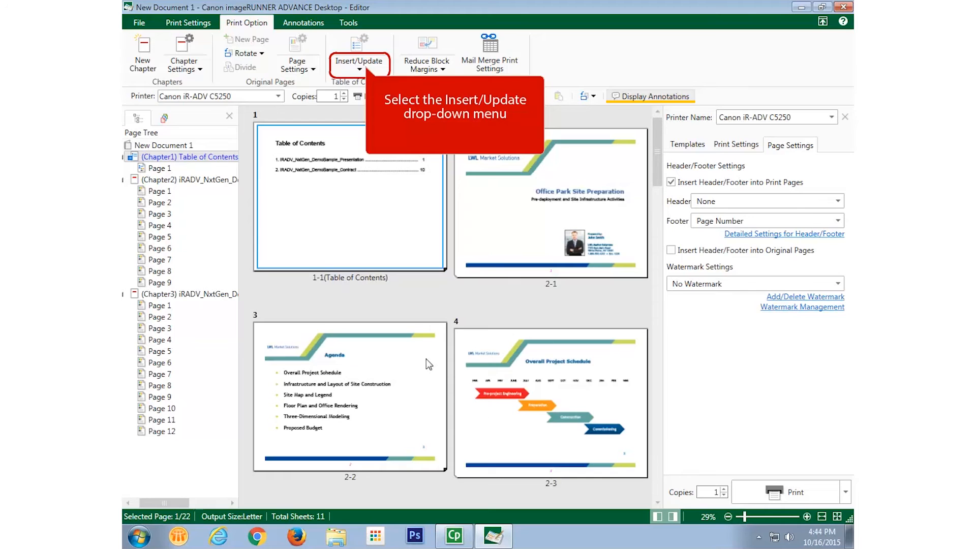
- Edit the table of contents to list its own chapter and allow headers/footers on its page
click(365, 65)
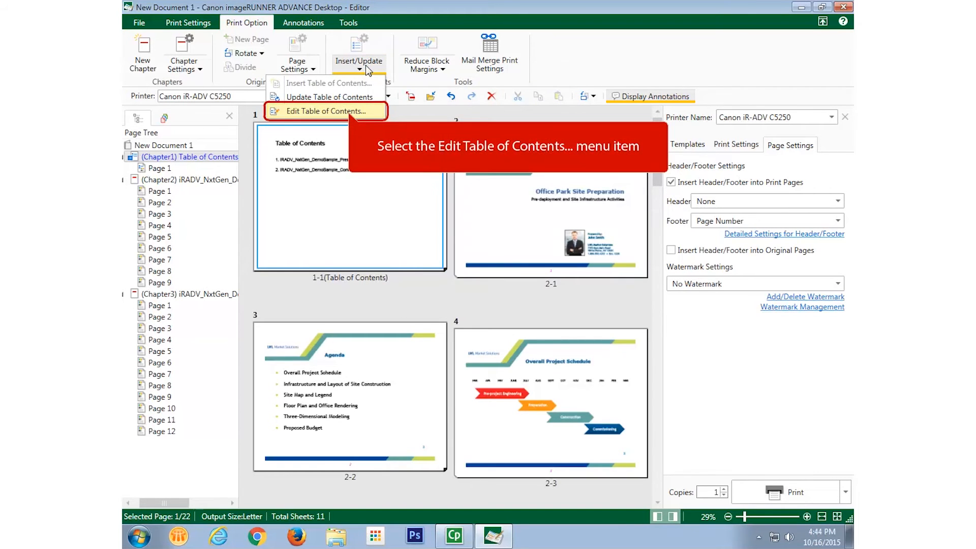
click(349, 111)
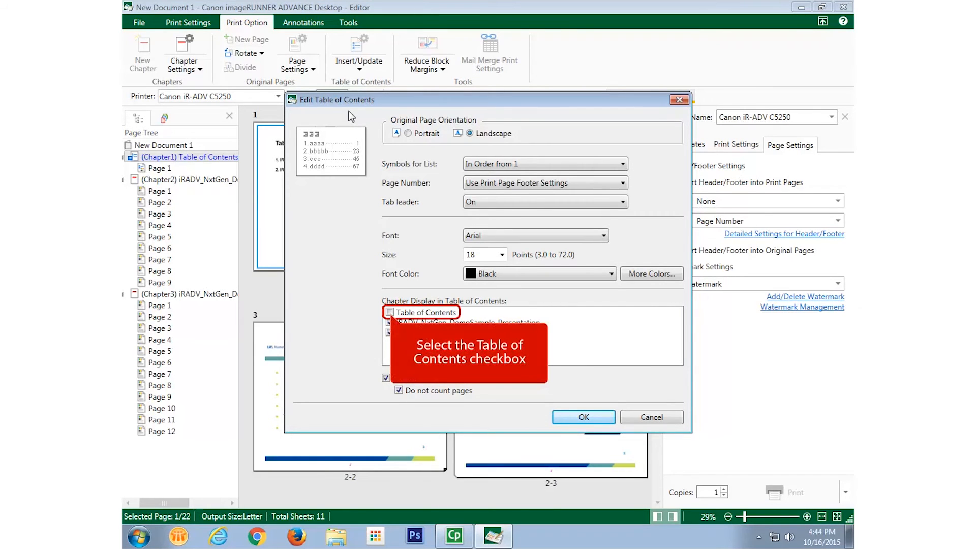
click(390, 312)
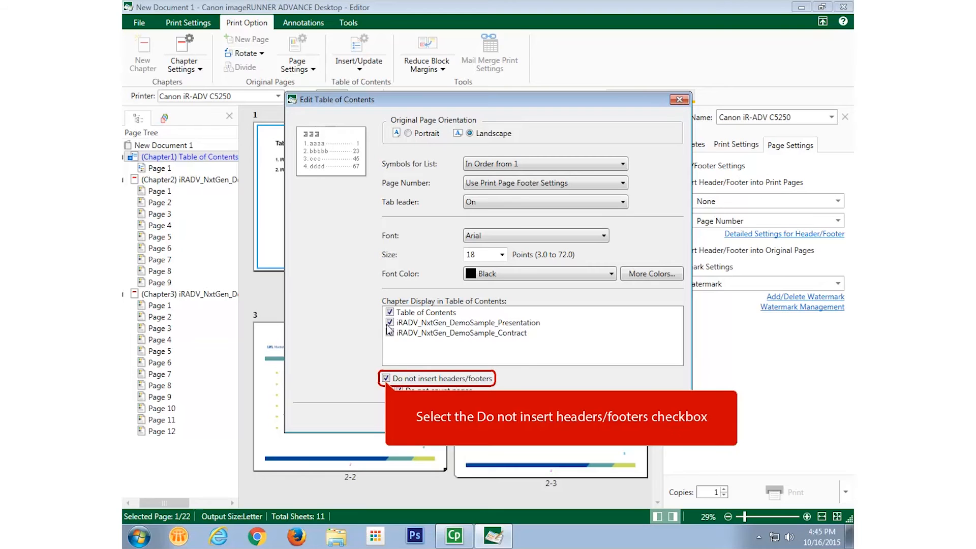
click(386, 379)
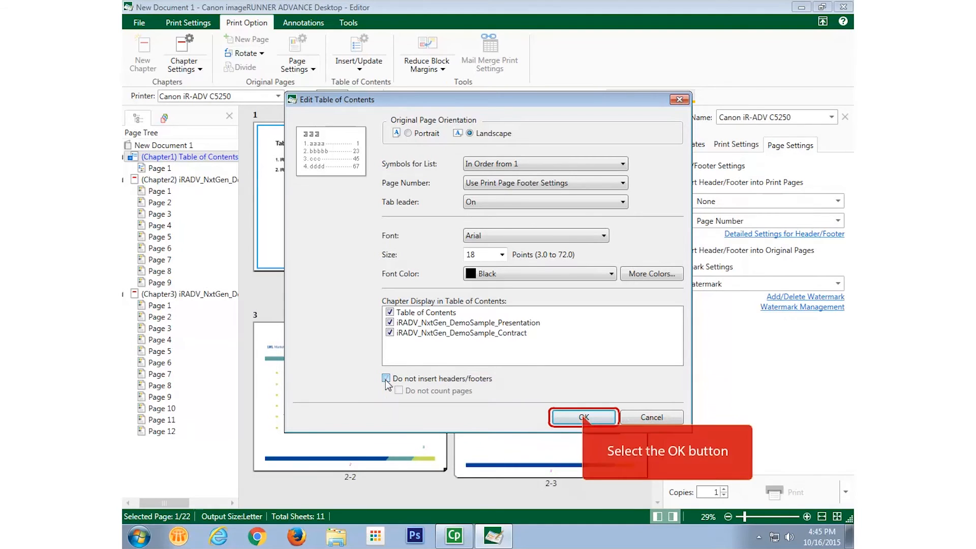
click(582, 416)
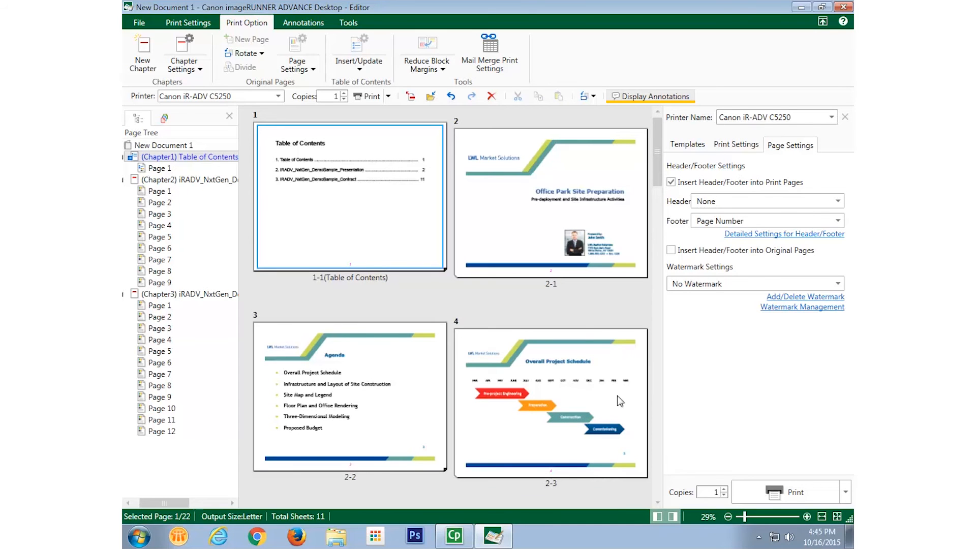
- Add a new chapter that starts at the Proposed Budget page of the presentation
drag(658, 157, 651, 273)
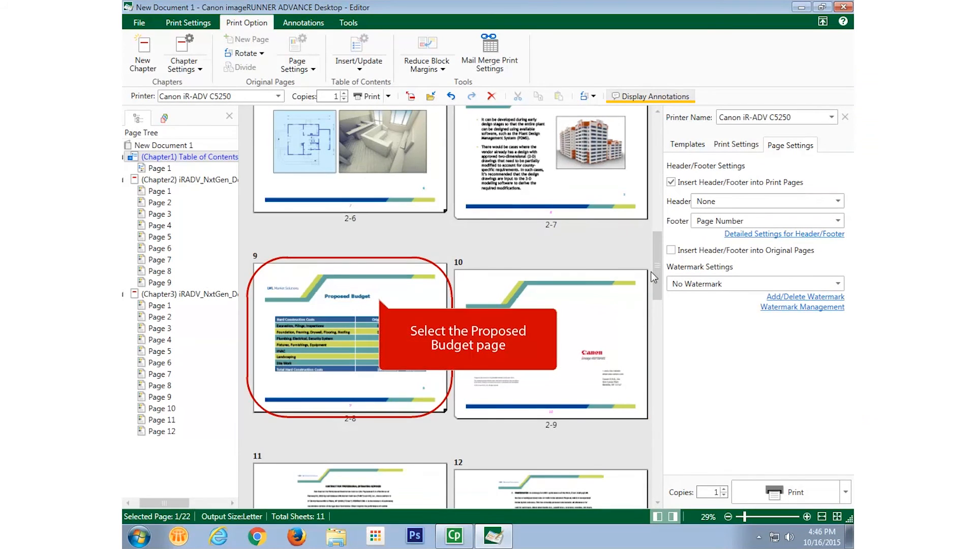
click(378, 298)
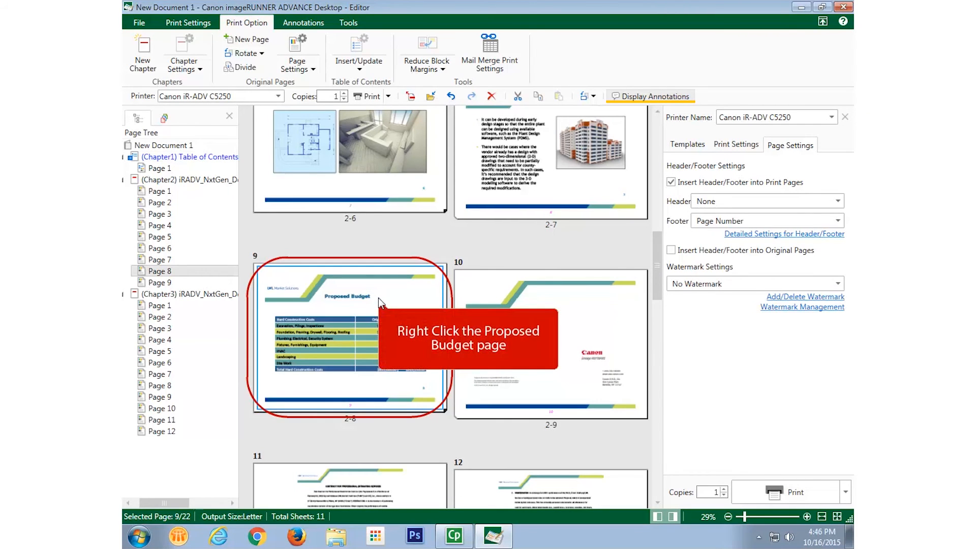
right_click(378, 297)
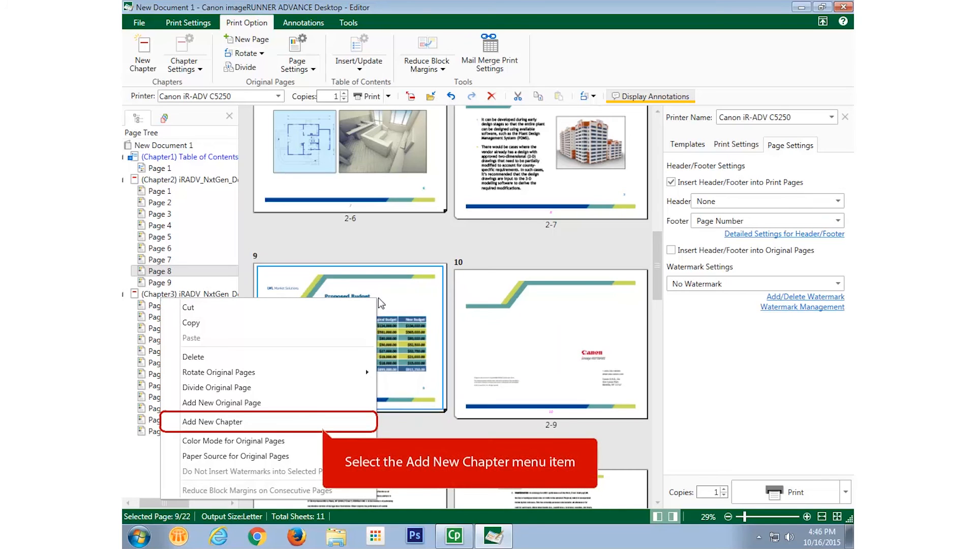
click(322, 425)
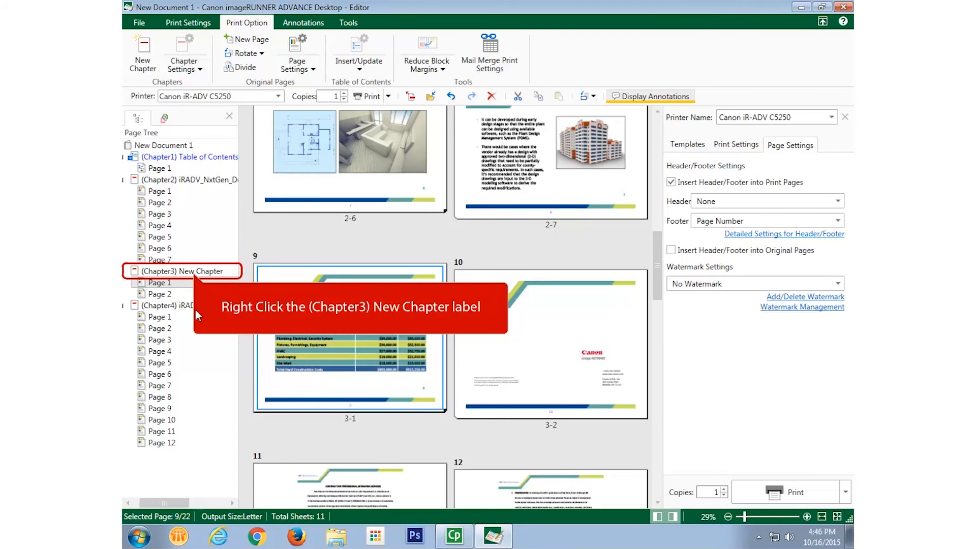
- Rename the new chapter that starts with the budget page as Proposed Budget
right_click(195, 274)
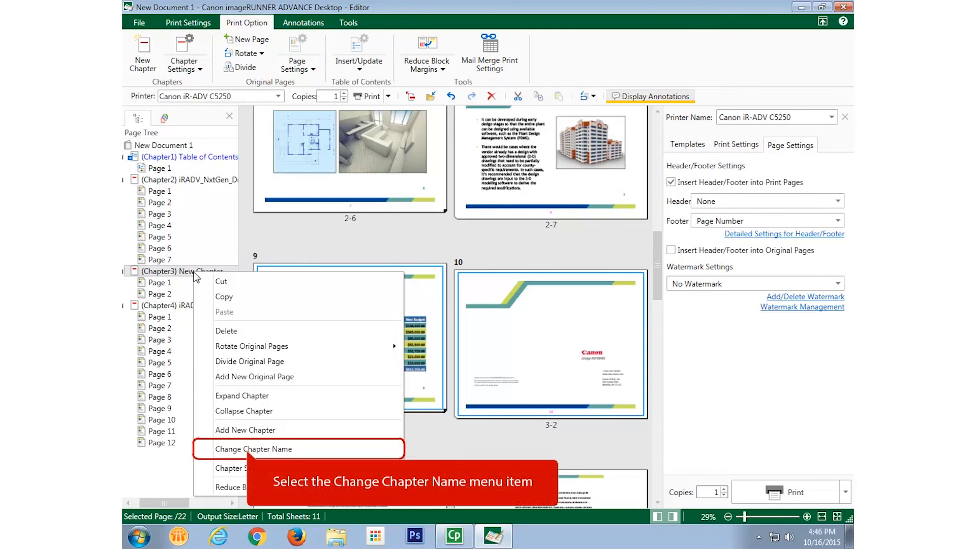
click(249, 450)
text(Pr)
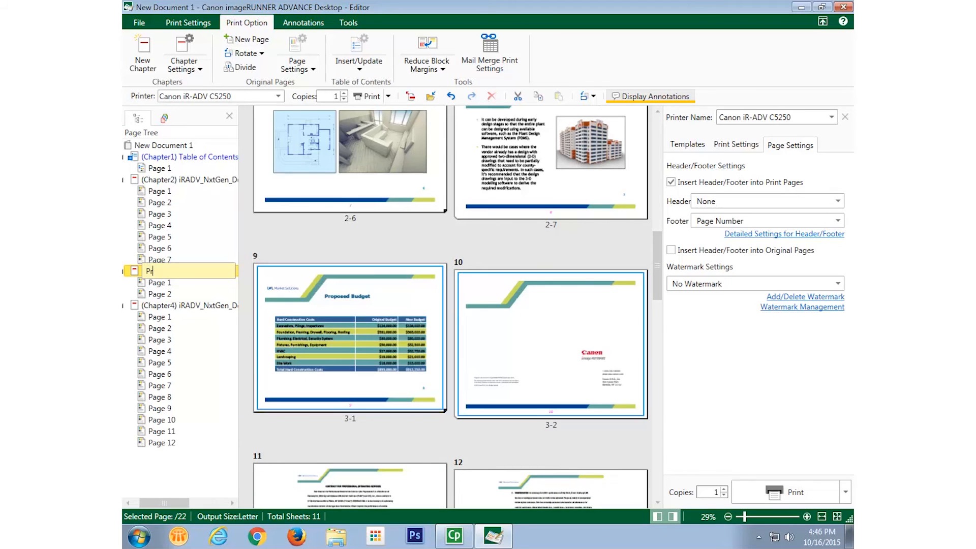
text(oposed Budget)
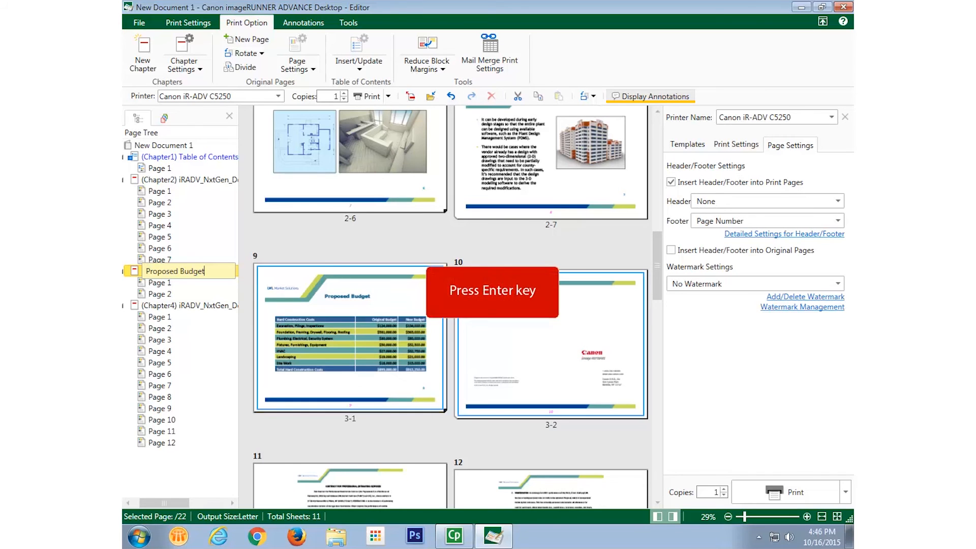
key(Return)
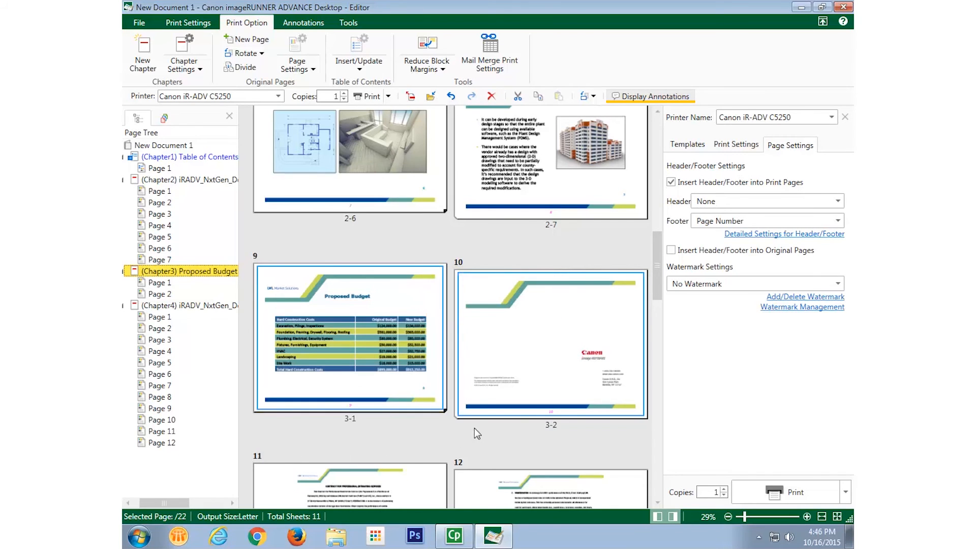
- Rename Chapter 2, the iRADV_NxtGen_DemoSample_Presentation chapter, as Presentation
drag(657, 265, 658, 140)
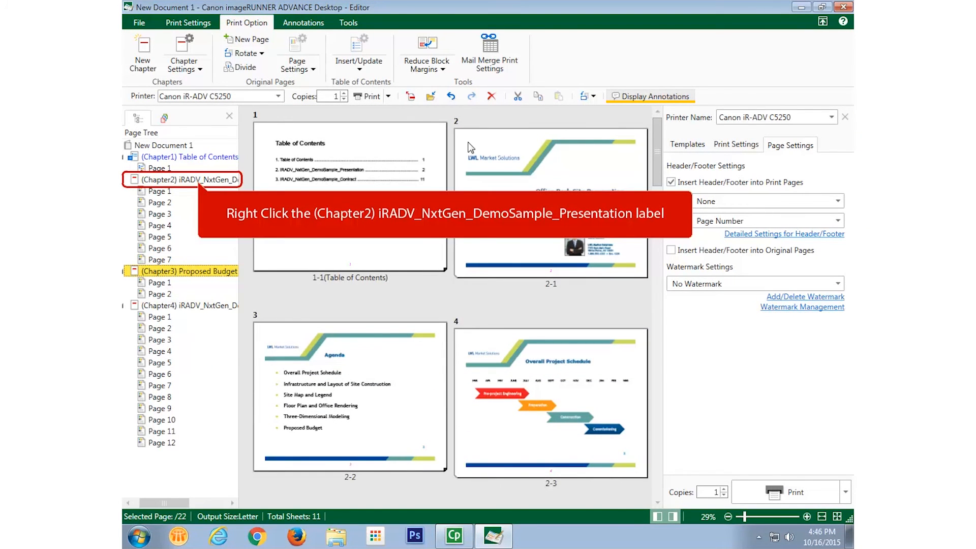
right_click(197, 180)
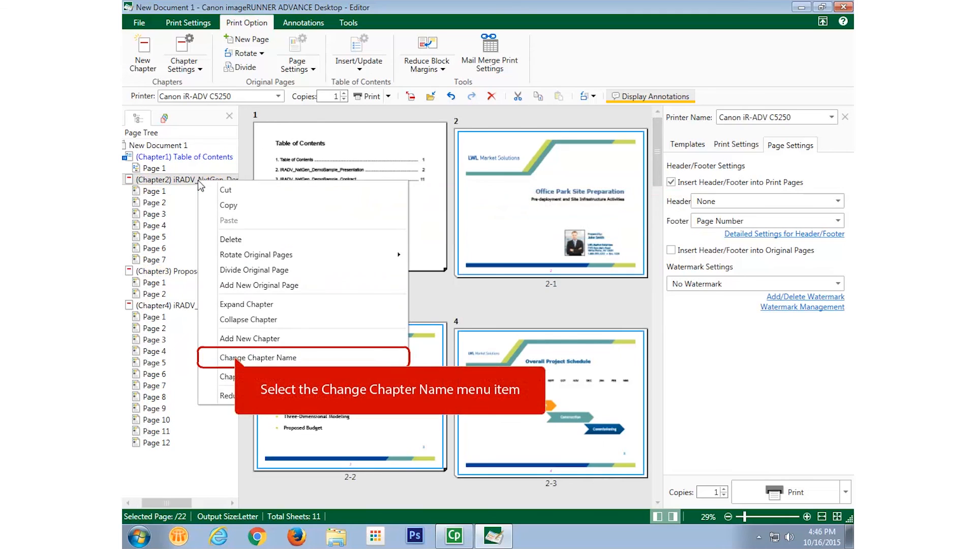
click(239, 358)
text(Presentation)
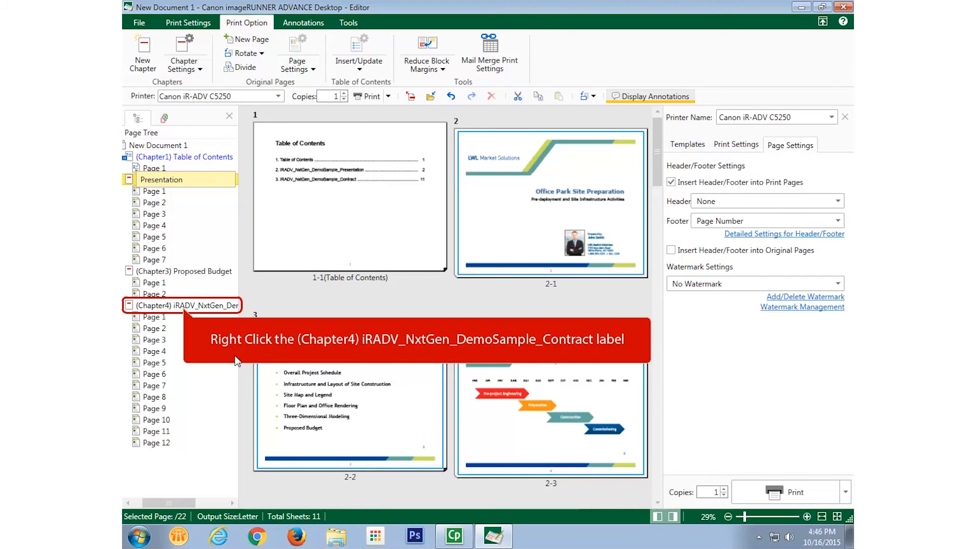
- Rename Chapter 4, the iRADV_NxtGen_DemoSample_Contract chapter, as Contract and update the table of contents to match the current chapters
right_click(186, 306)
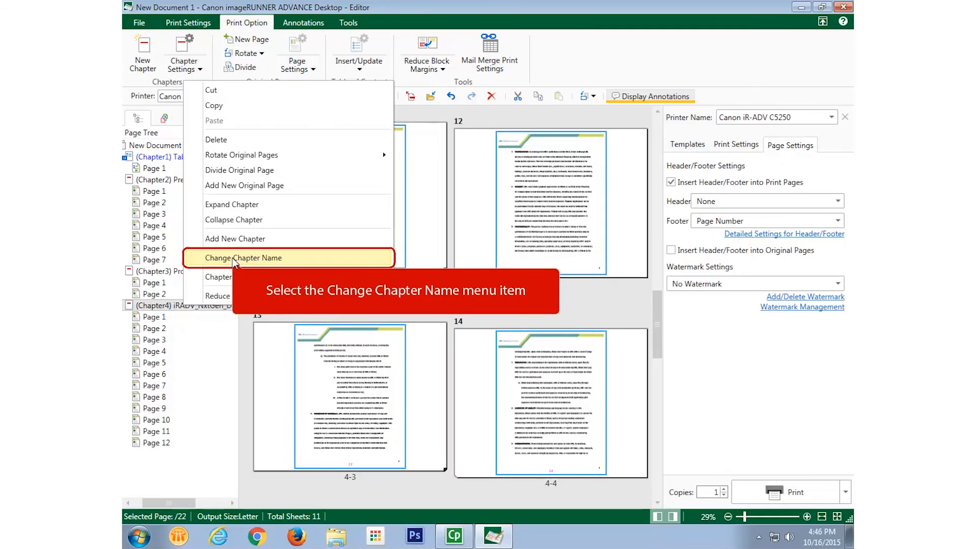
click(234, 258)
text(Contract)
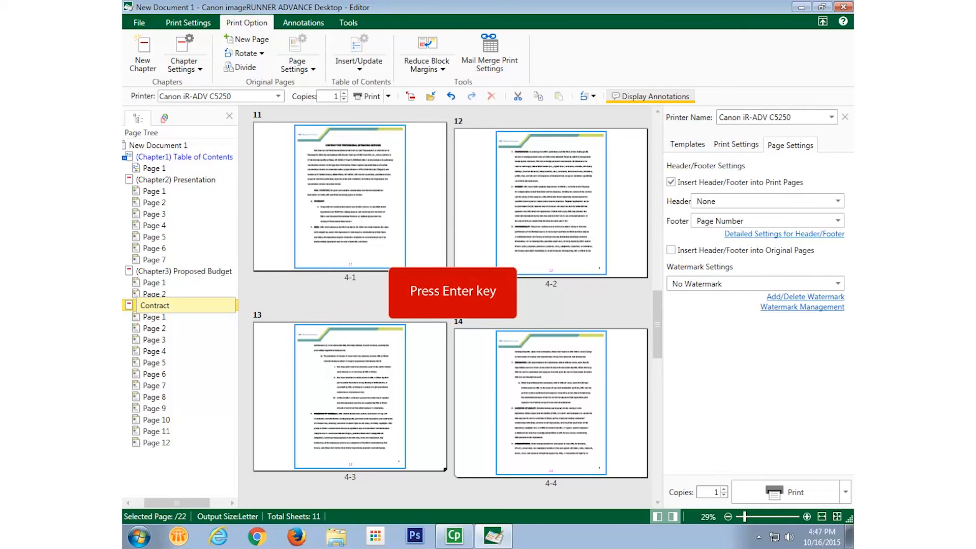
key(Return)
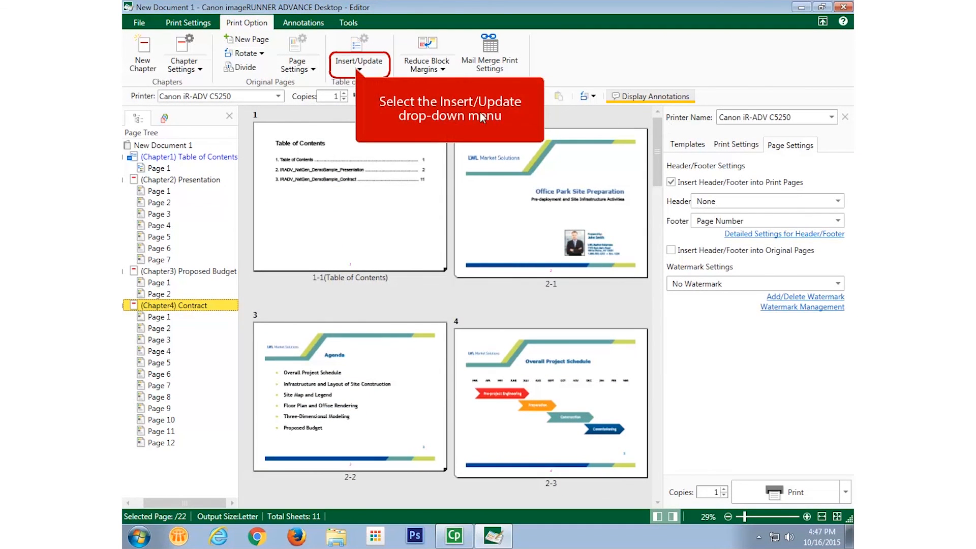
click(358, 70)
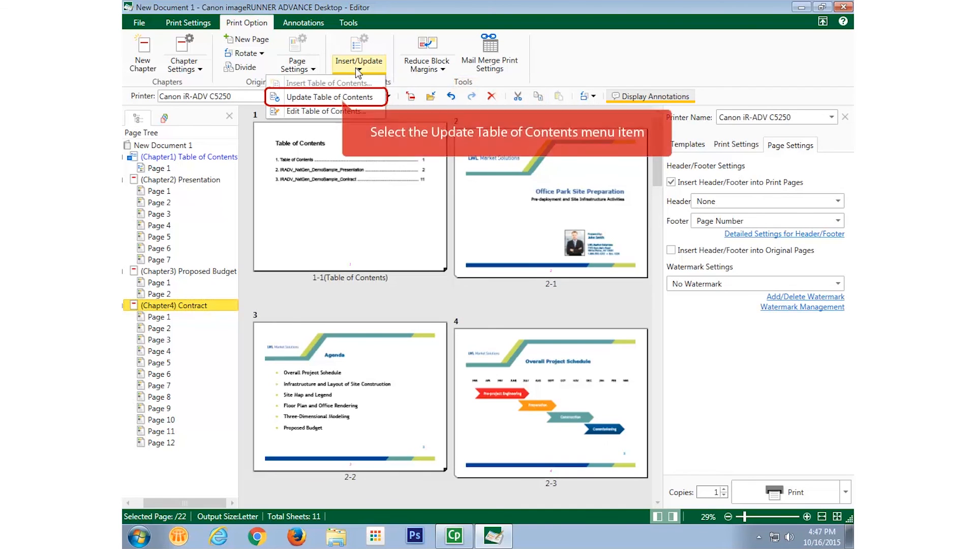
click(345, 98)
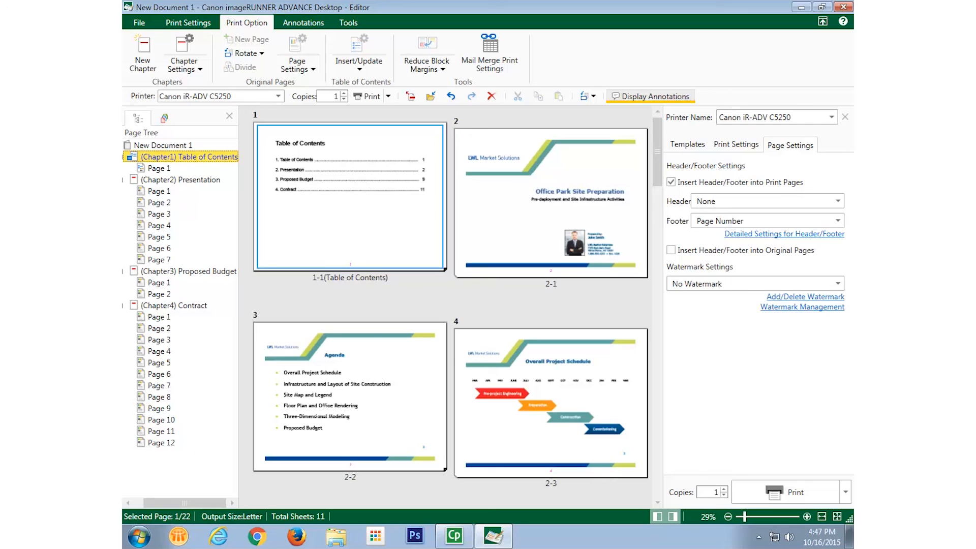